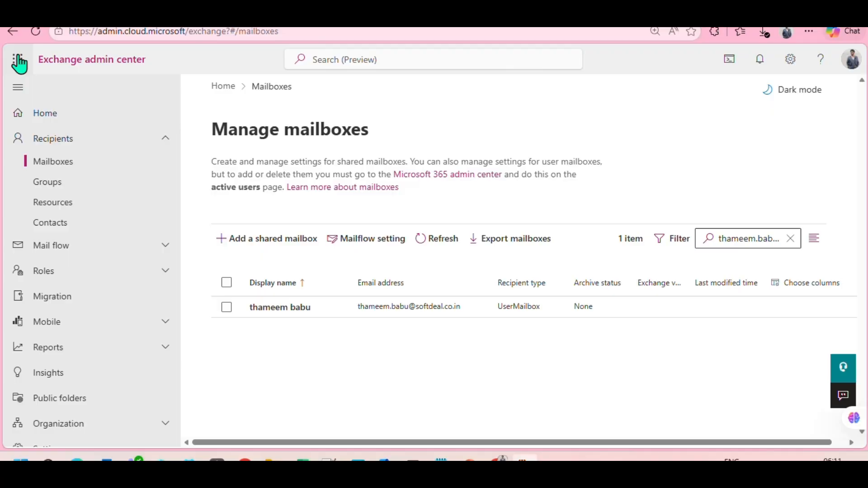
- Open Outlook from the Microsoft app launcher to bring up the mail Inbox
click(17, 60)
click(103, 156)
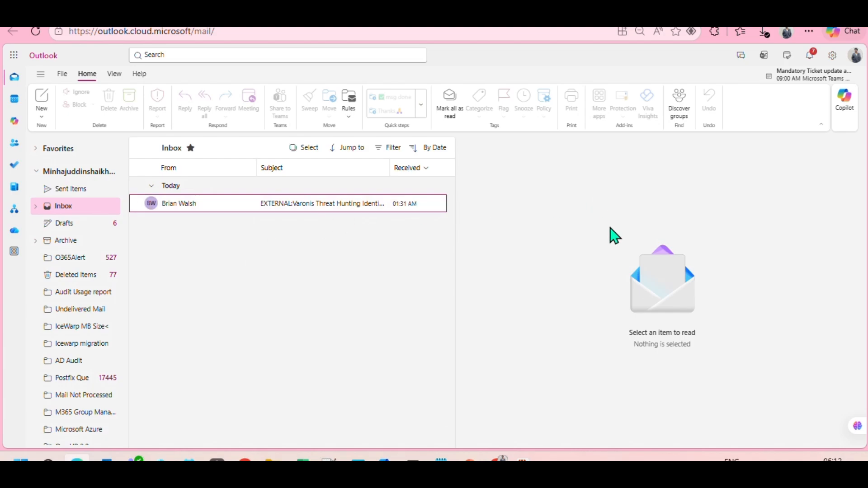
- Read today's Varonis threat-hunting alert email, then review the search filters' folder-scope options
click(304, 204)
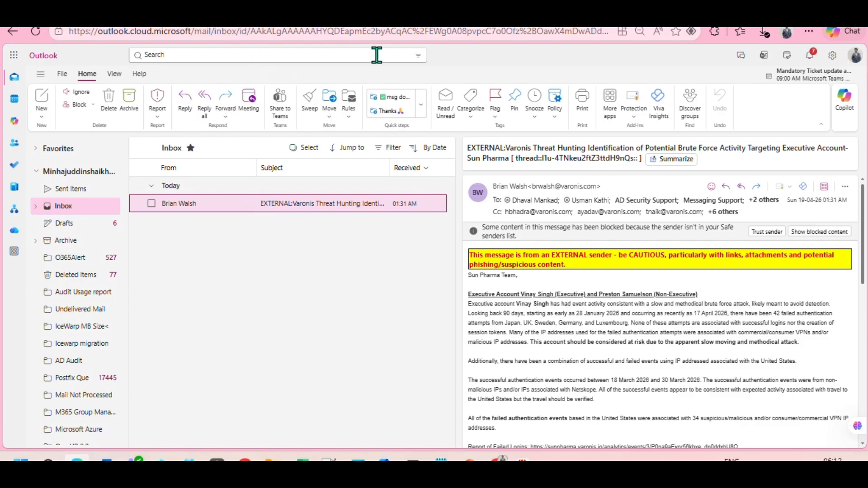
click(418, 55)
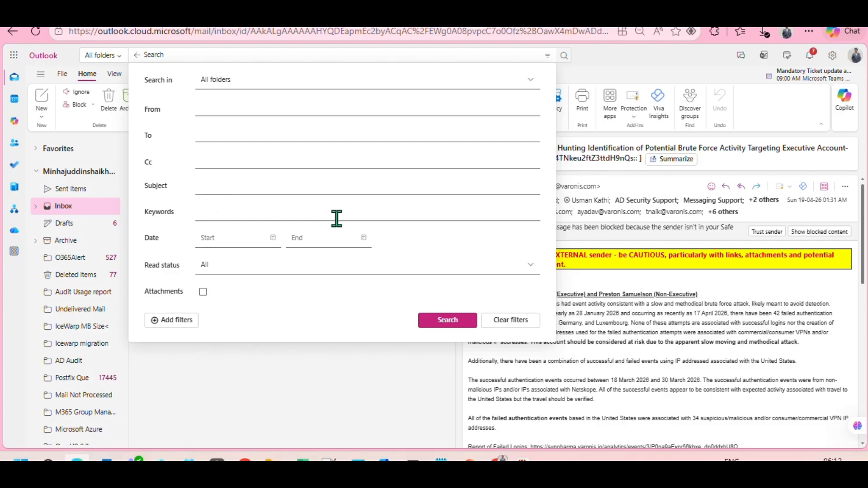
click(532, 78)
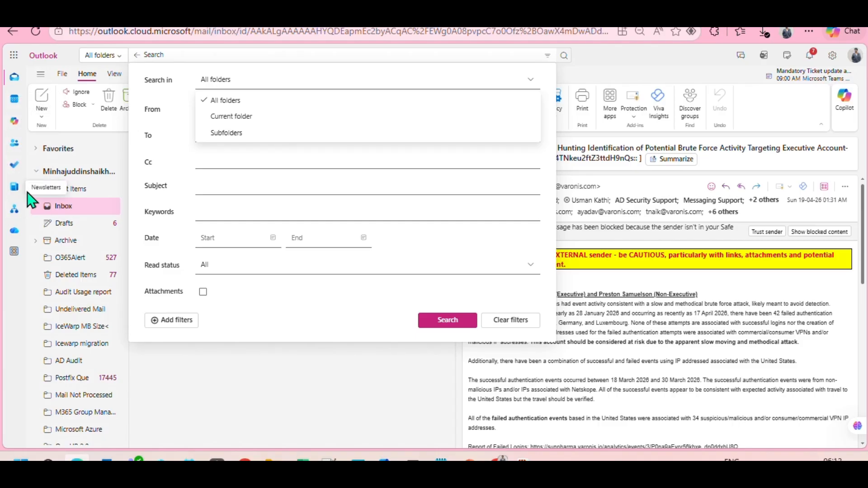
key(Escape)
key(Escape)
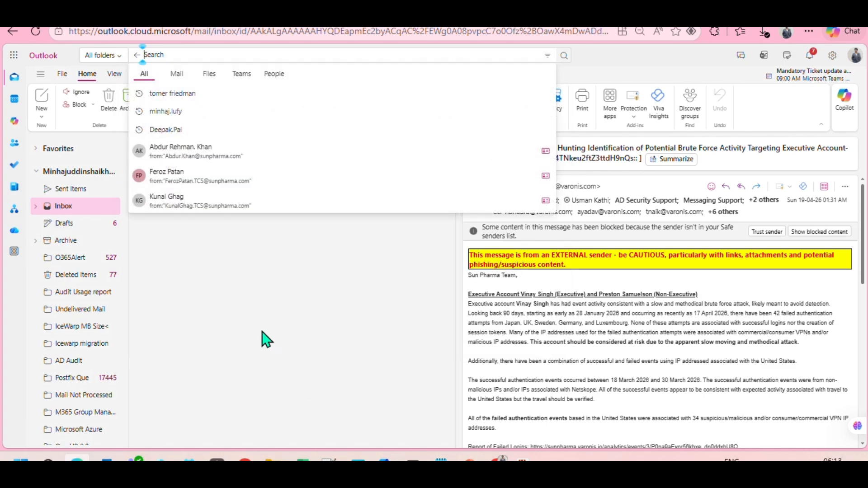
key(Escape)
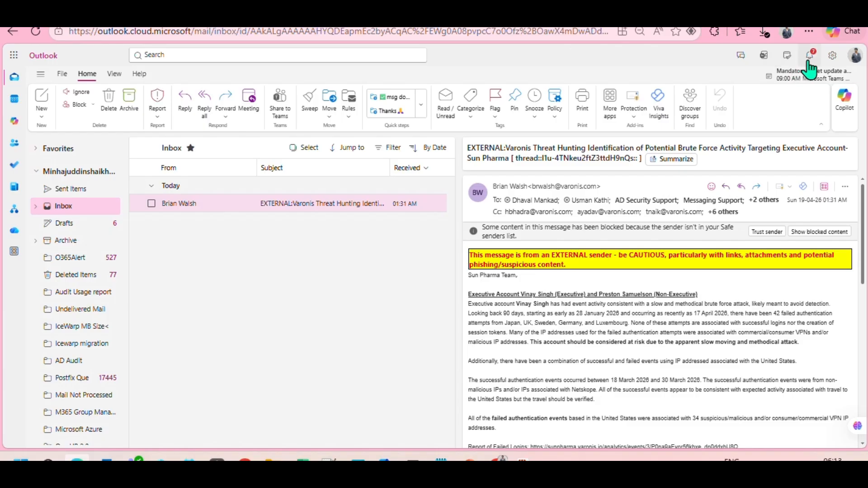
click(115, 74)
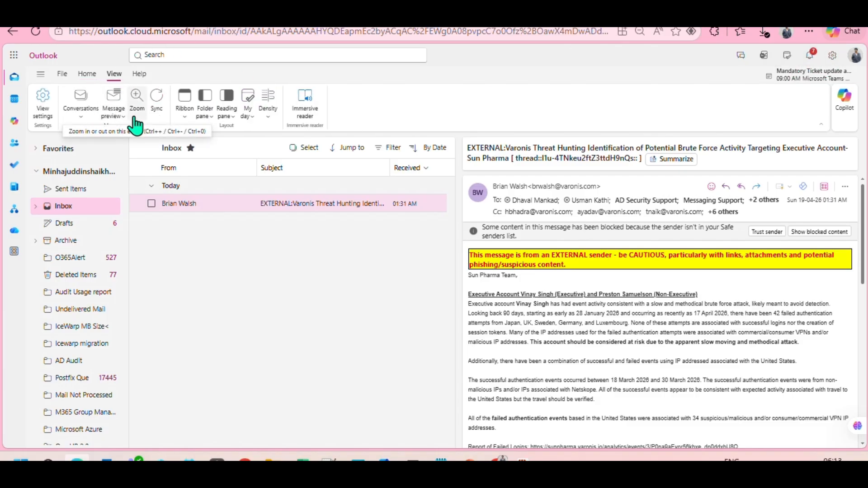
click(228, 111)
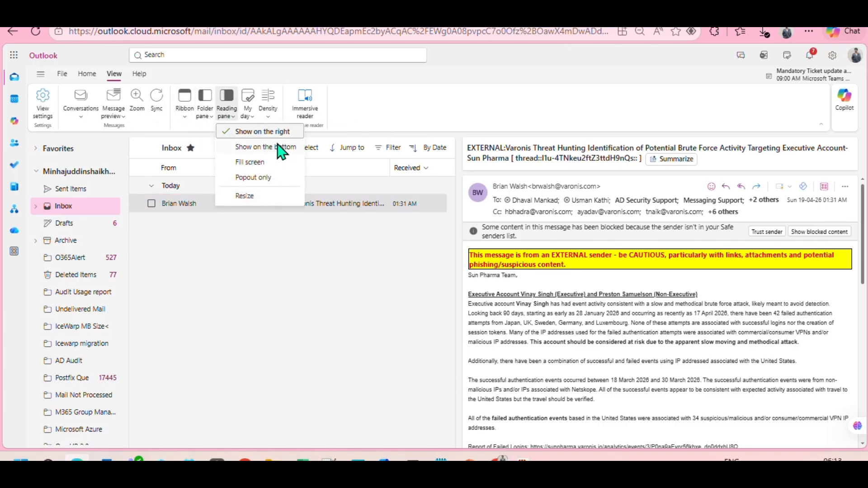
click(80, 104)
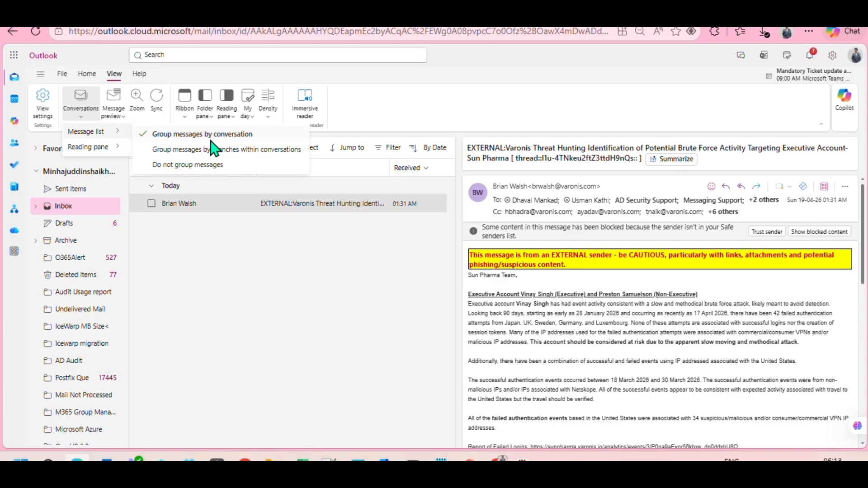
click(218, 289)
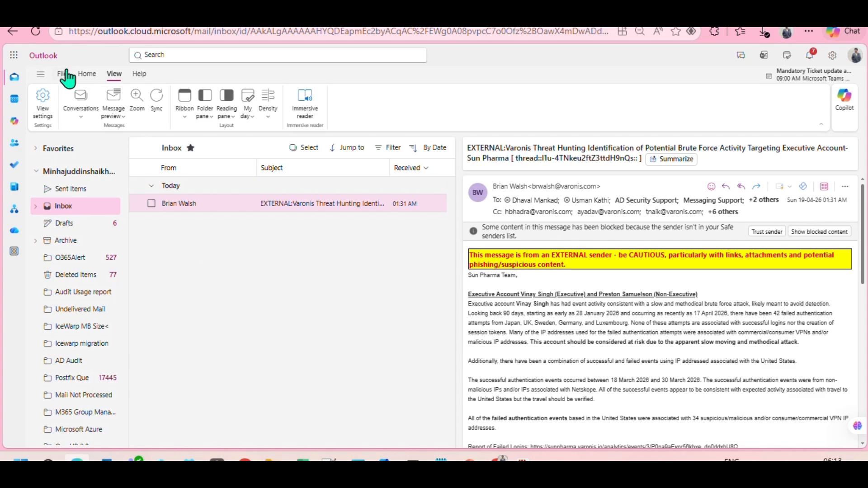
click(86, 74)
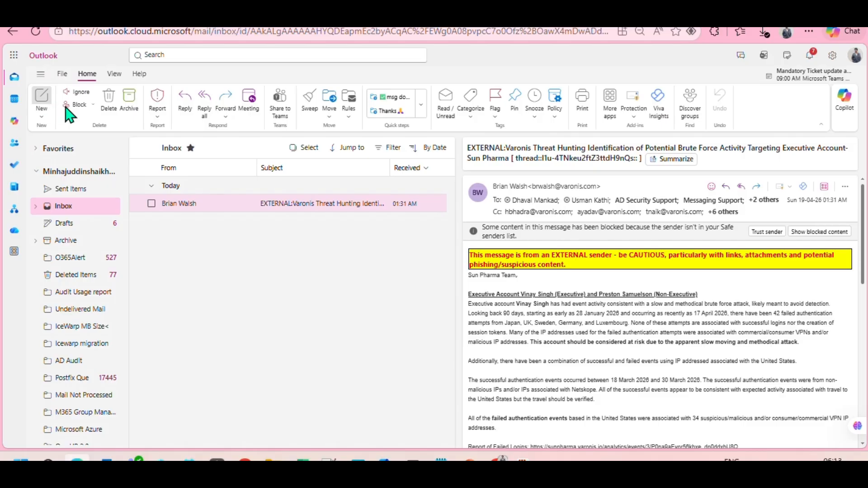
- Start a new email, add the Bcc line, and place the cursor in the message body
click(44, 102)
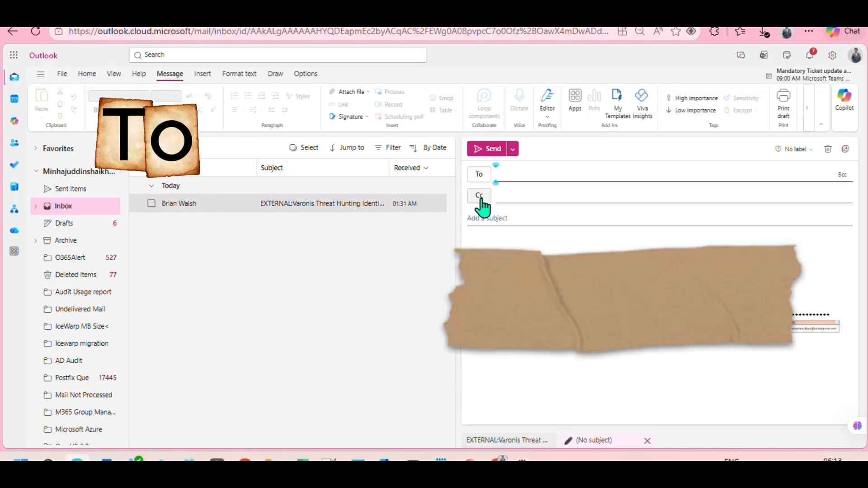
click(843, 175)
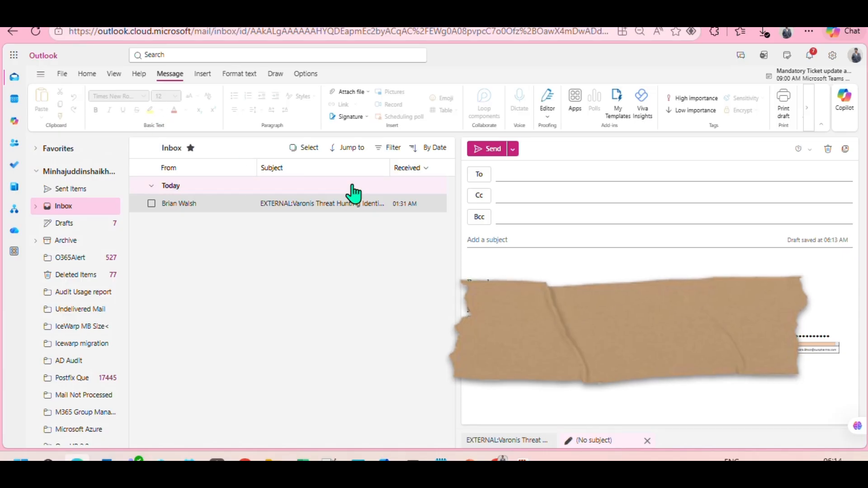
click(505, 271)
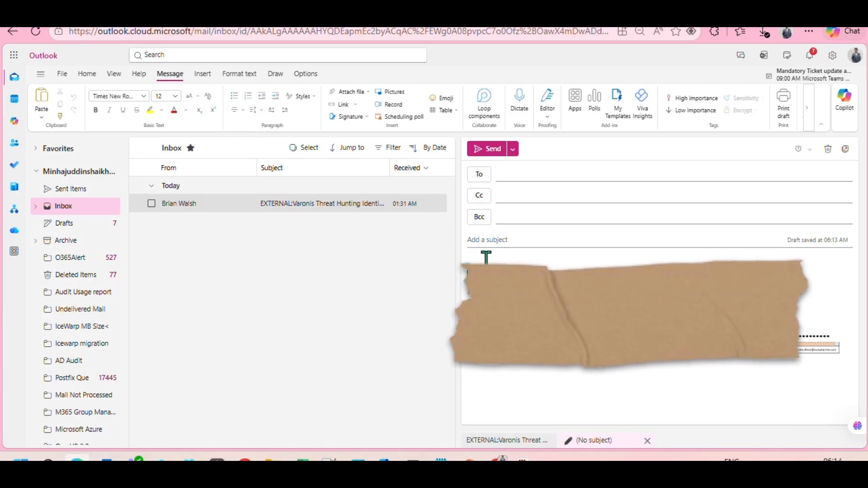
key(Return)
key(Return)
key(Return)
key(Return)
key(Return)
key(Return)
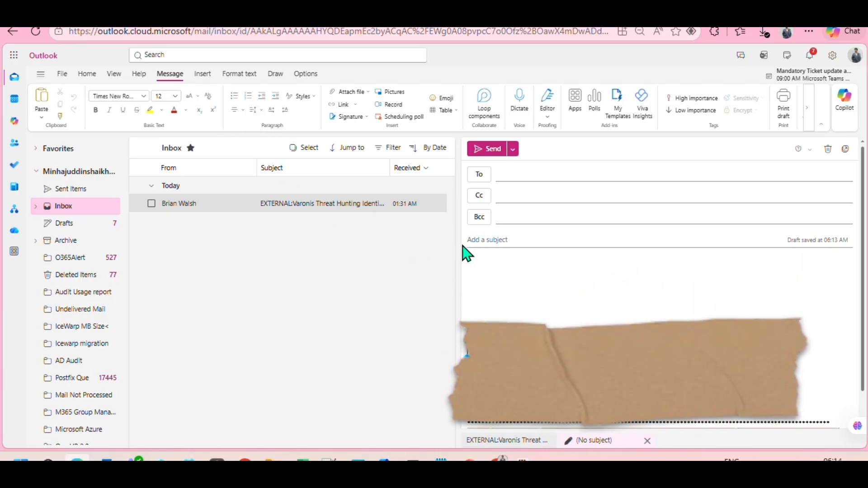
key(Return)
key(Return)
key(Return)
key(Return)
key(Return)
key(Return)
key(Return)
key(Up)
key(Up)
key(Up)
key(Up)
key(Up)
key(Up)
key(Up)
key(Up)
key(Up)
key(Up)
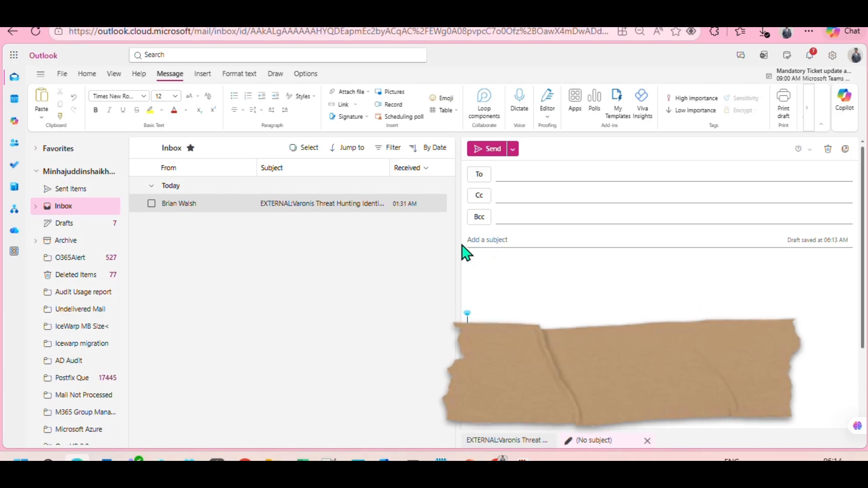
key(Up)
key(Up)
key(Up)
key(Up)
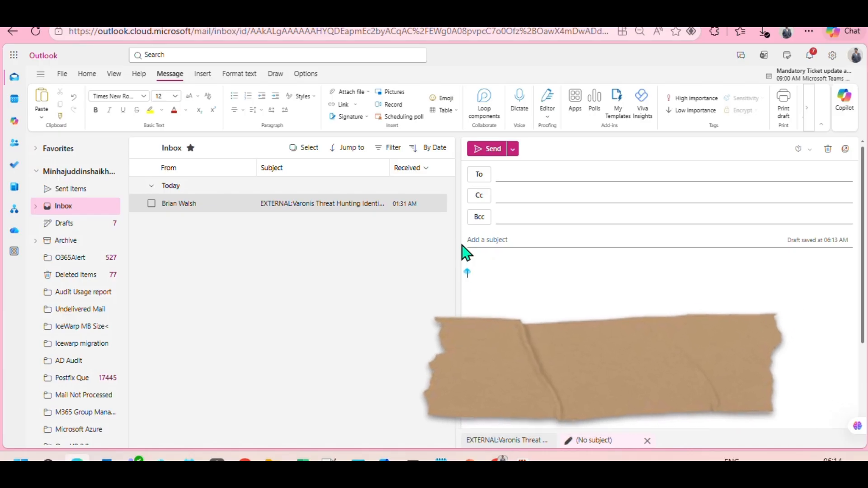
text(@)
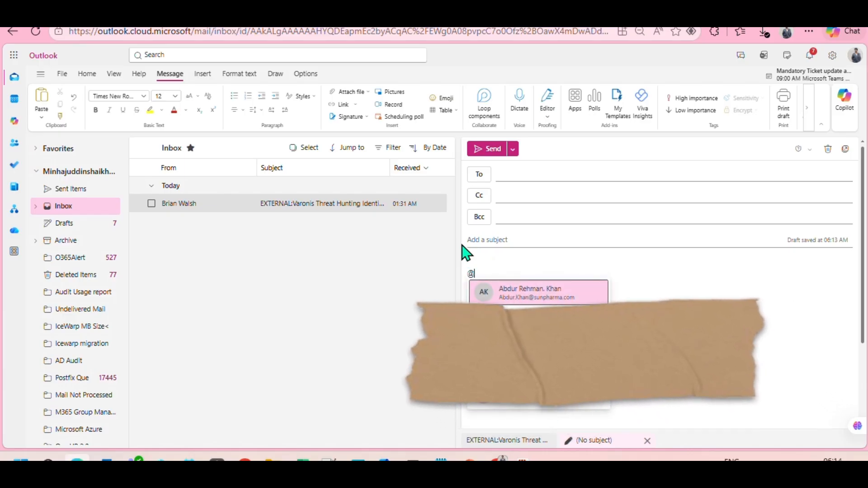
text(mi)
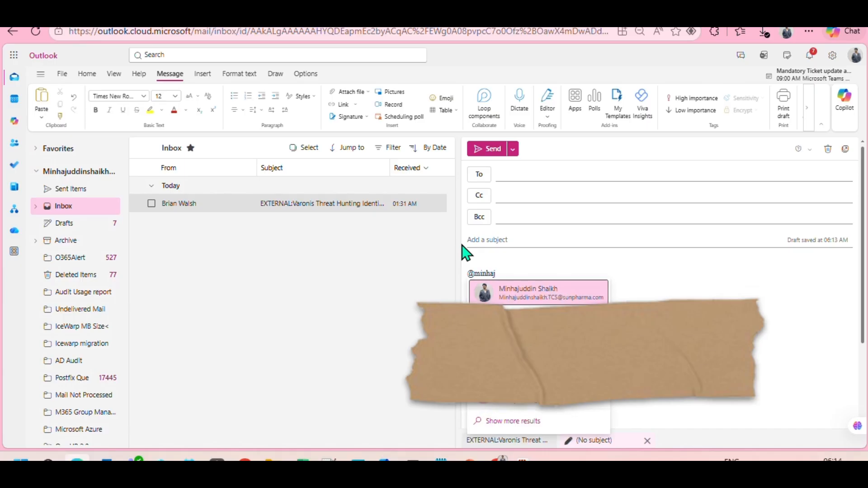
text(nhaj)
key(Return)
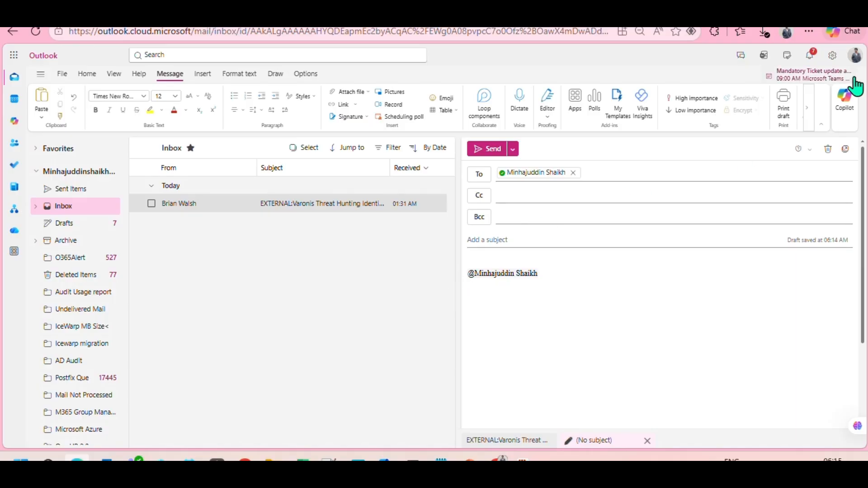
click(832, 56)
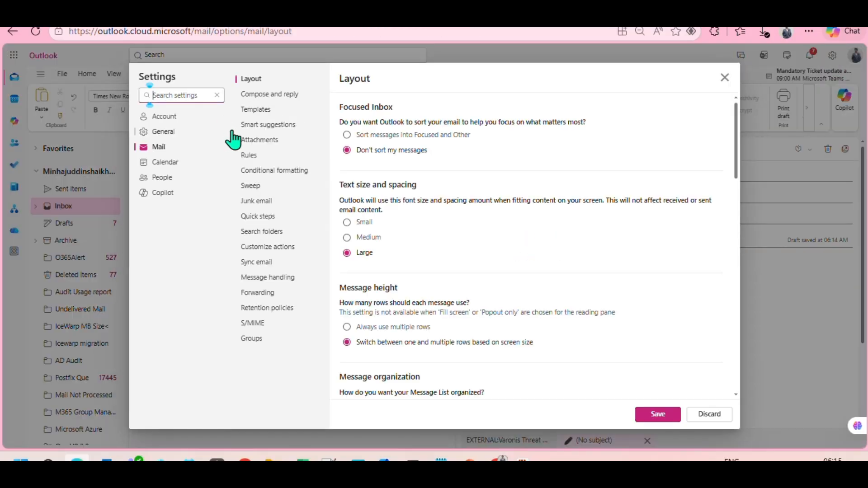
click(165, 116)
click(267, 109)
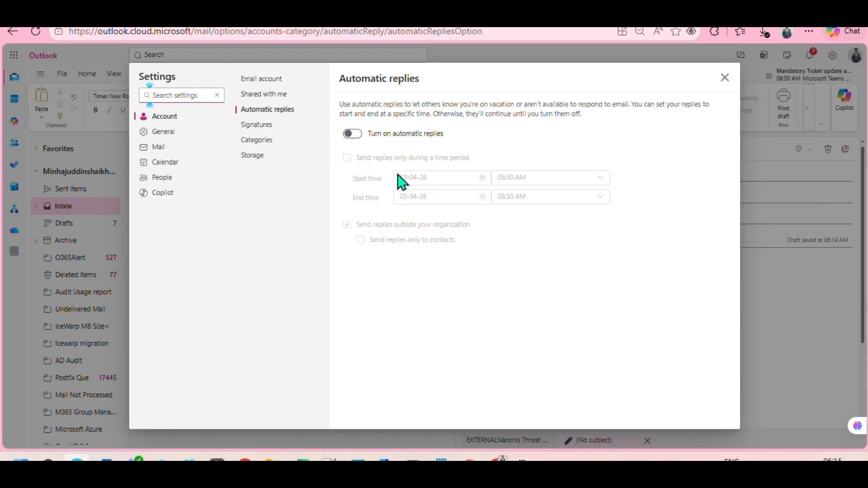
click(353, 134)
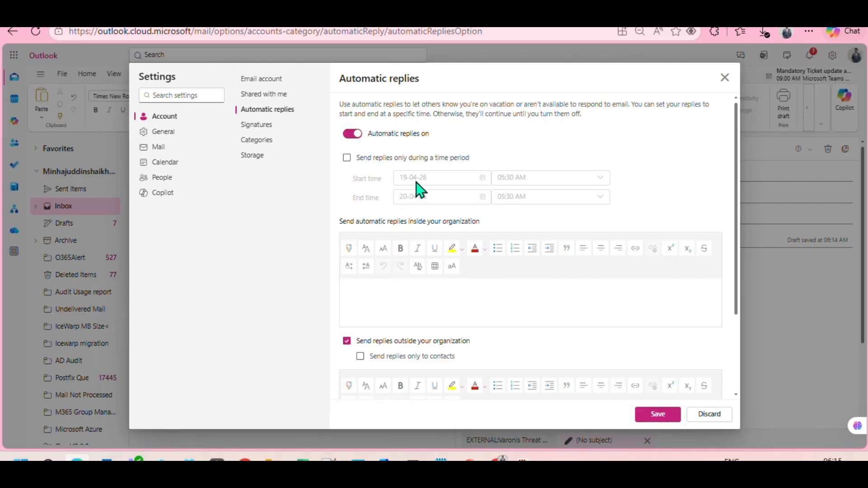
click(347, 158)
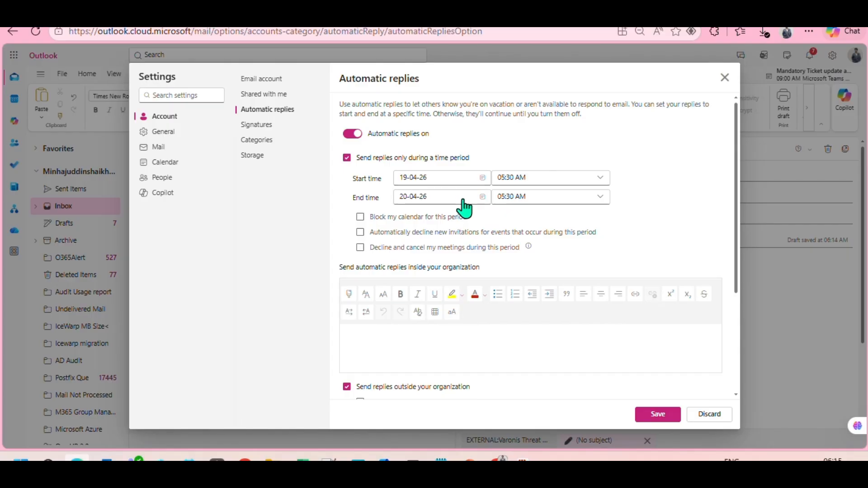
click(430, 343)
scroll(429, 342, down, 3)
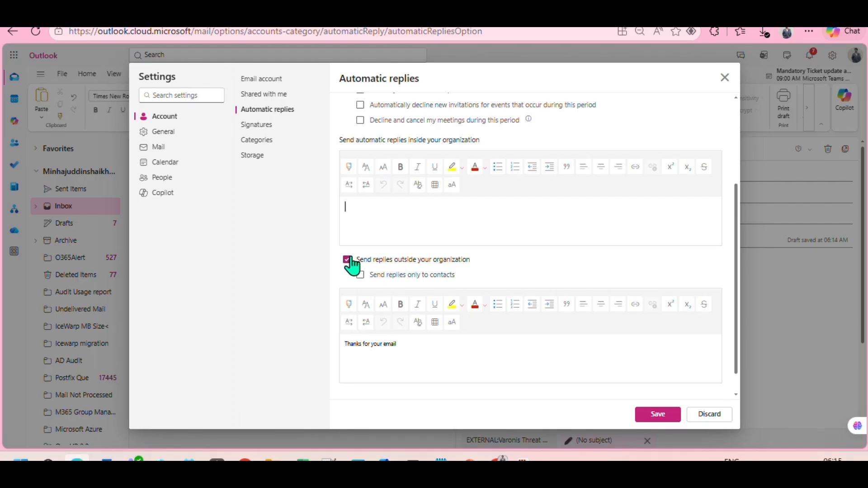
scroll(446, 277, up, 3)
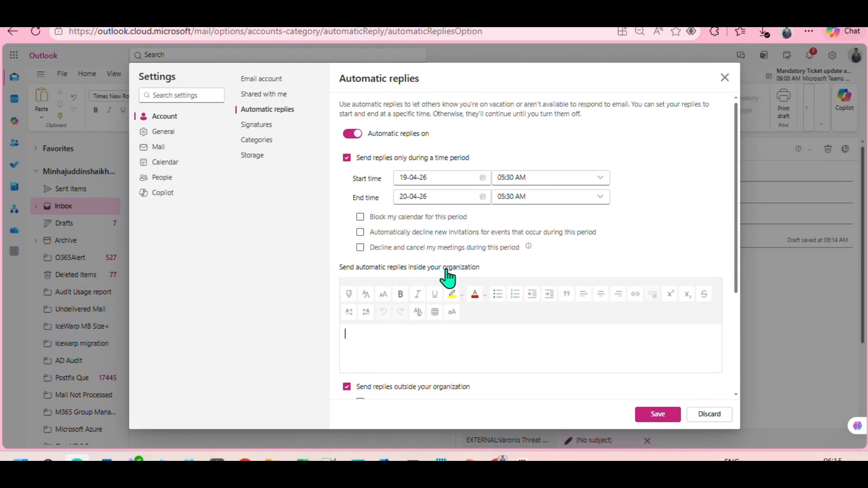
scroll(441, 176, down, 3)
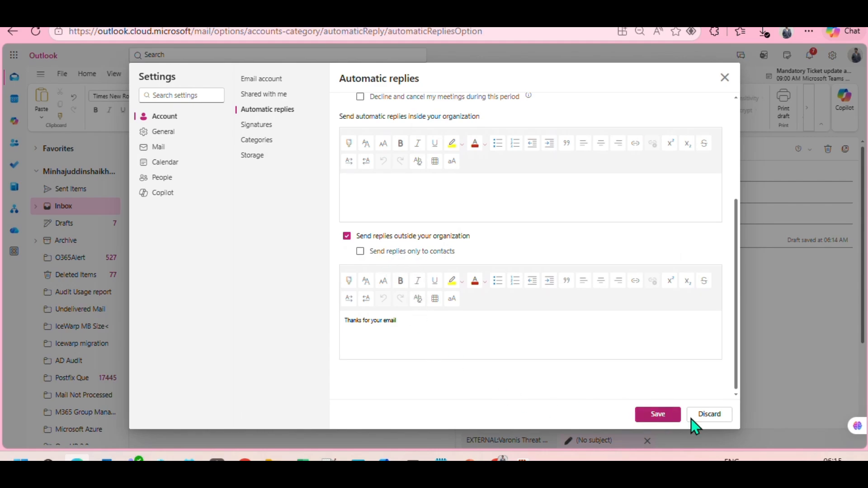
click(707, 415)
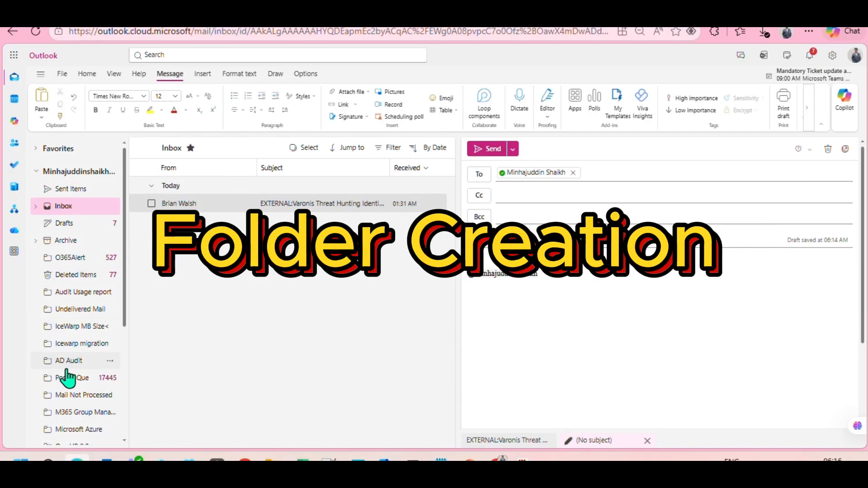
- Check the folder options for Inbox, mailbox and O365Alert, then drag a message into the personal folder
right_click(58, 207)
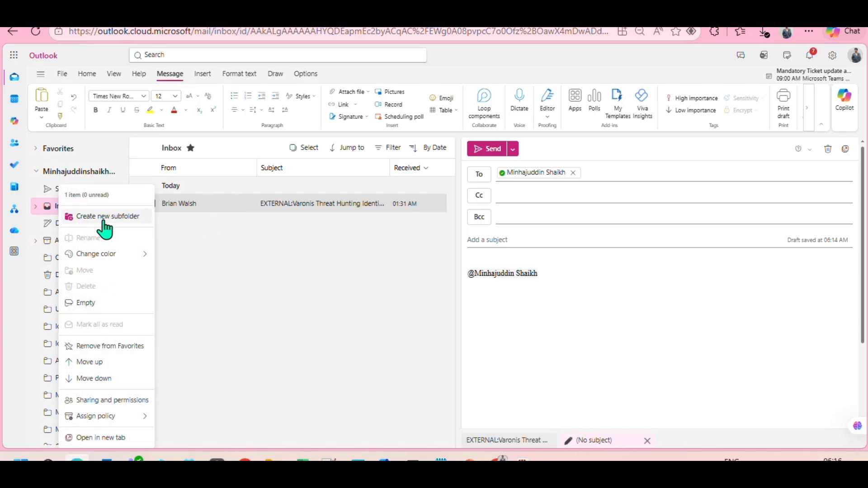
click(197, 261)
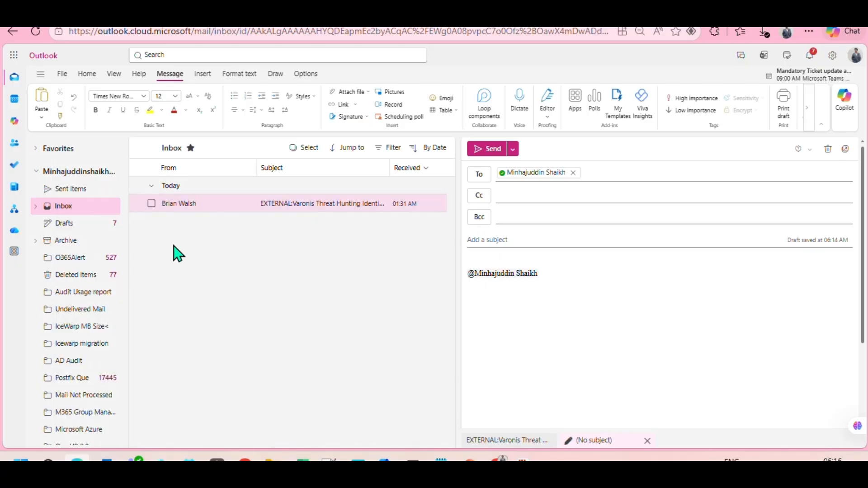
right_click(73, 172)
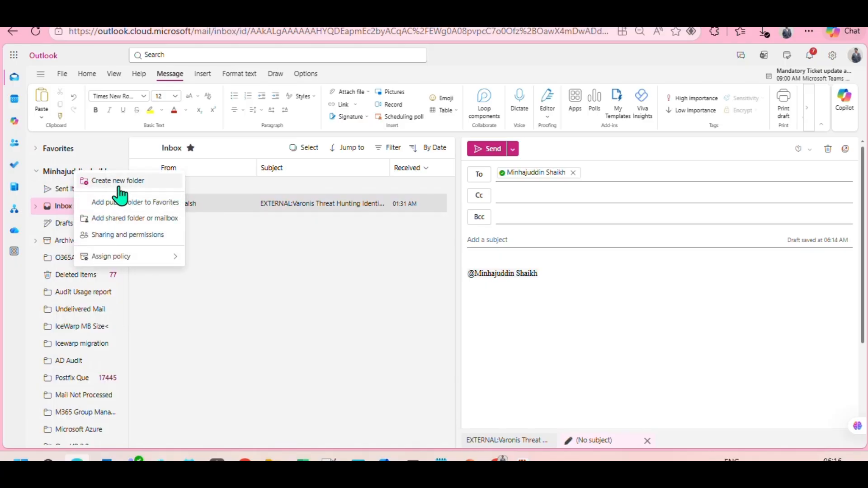
click(242, 345)
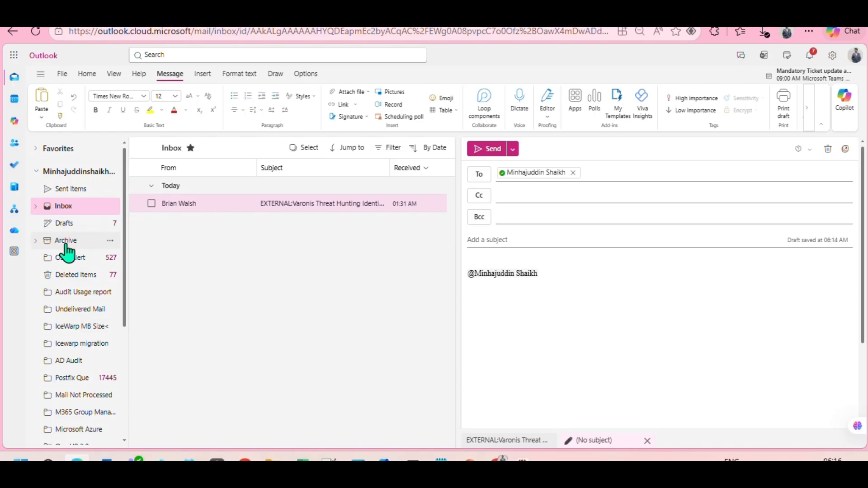
right_click(71, 264)
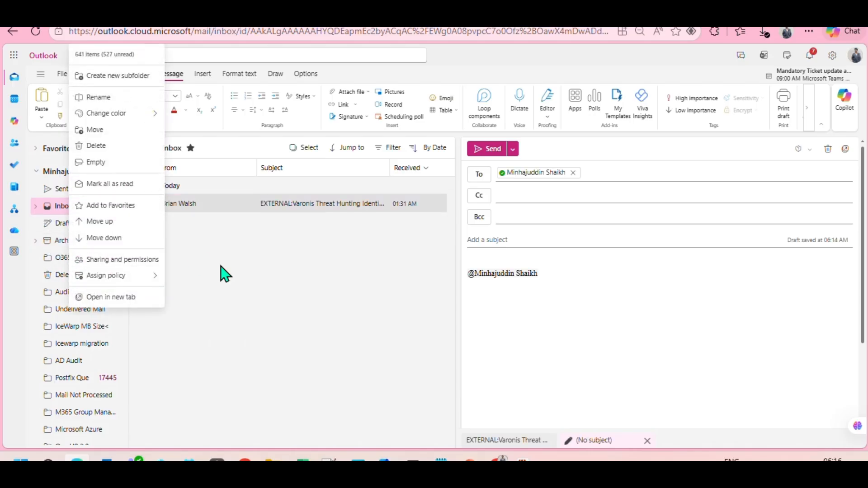
click(244, 282)
drag(220, 205, 184, 209)
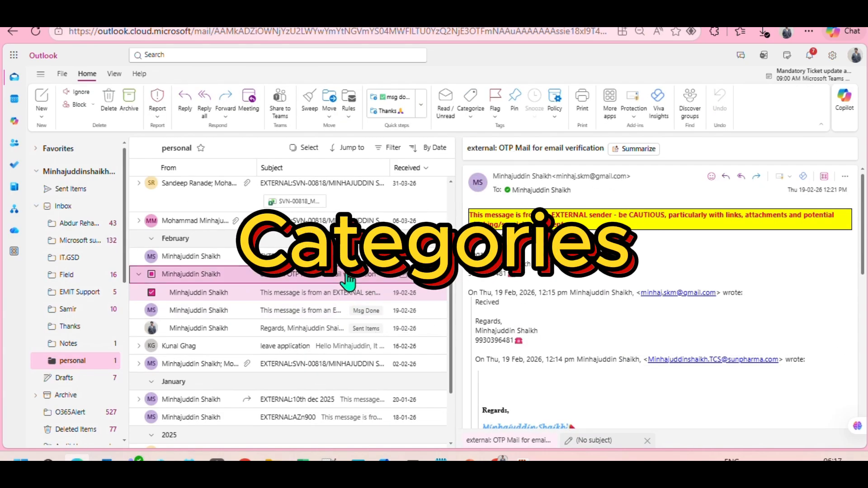
right_click(342, 275)
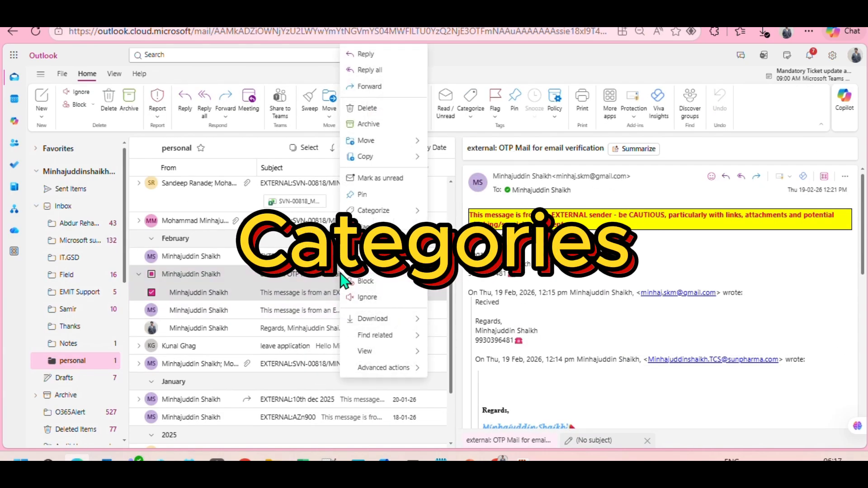
click(471, 111)
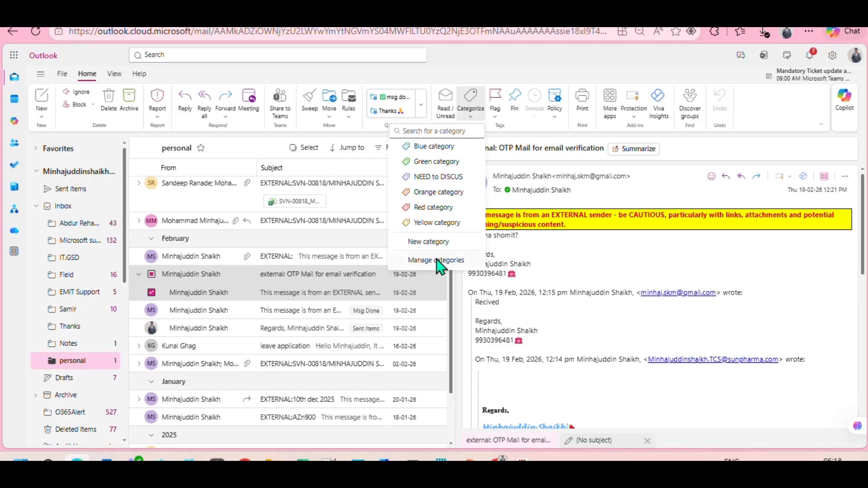
click(448, 260)
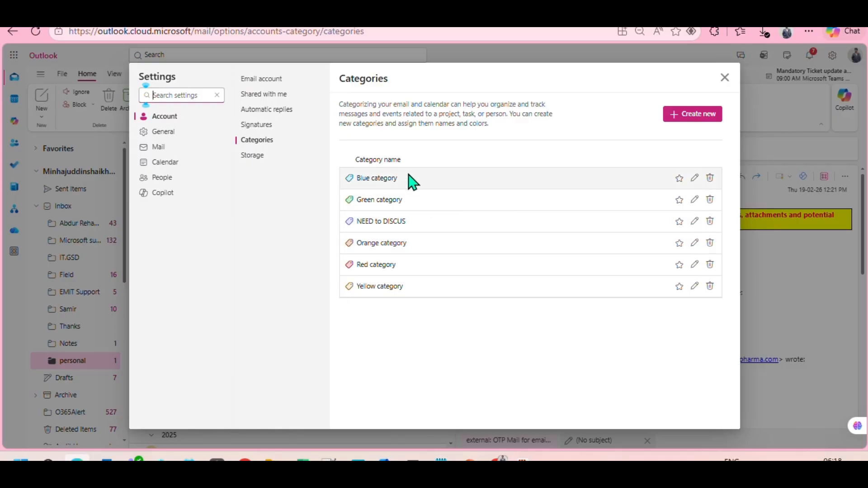
click(694, 178)
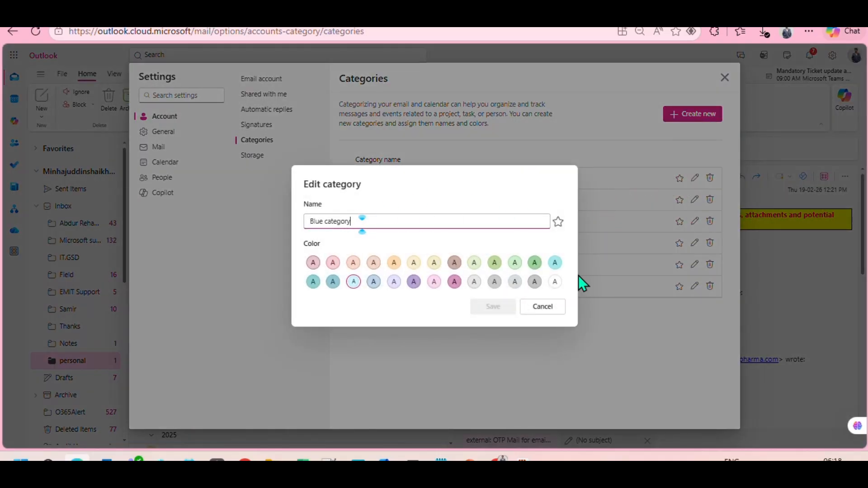
click(542, 307)
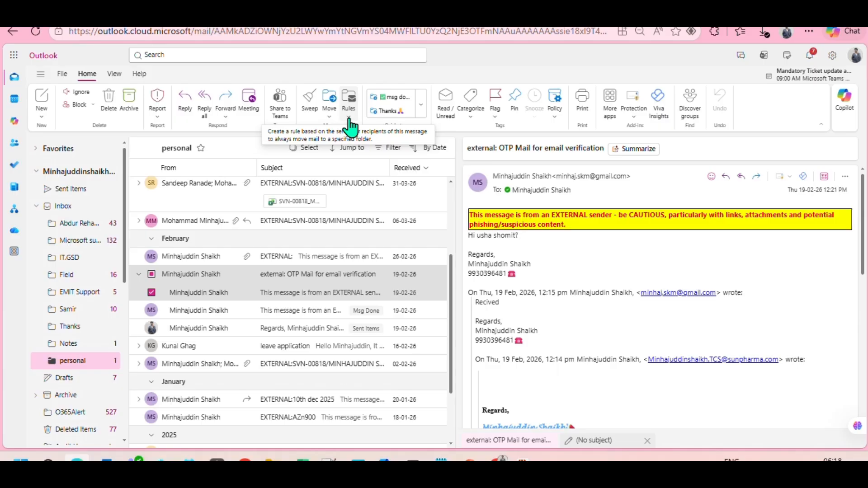
click(350, 121)
click(363, 148)
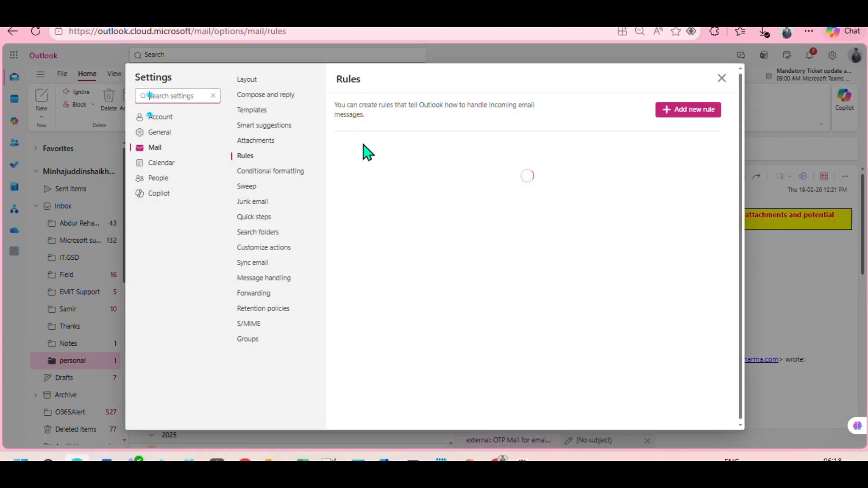
click(698, 113)
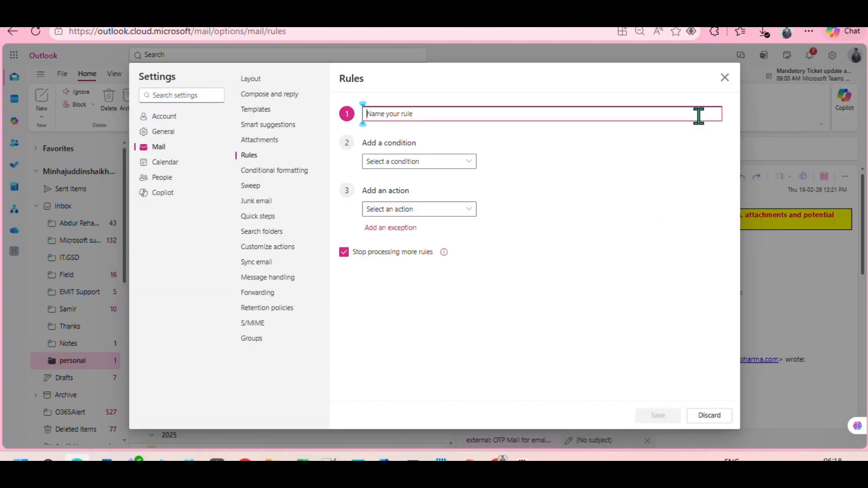
click(428, 162)
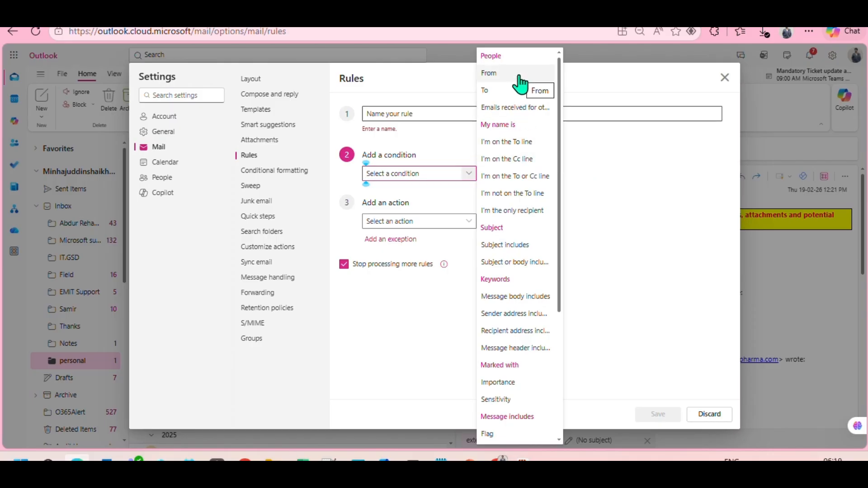
click(470, 229)
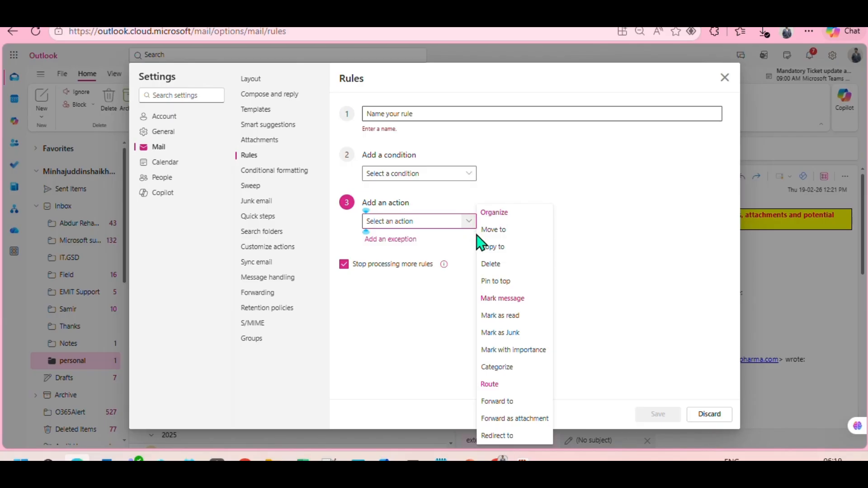
click(468, 173)
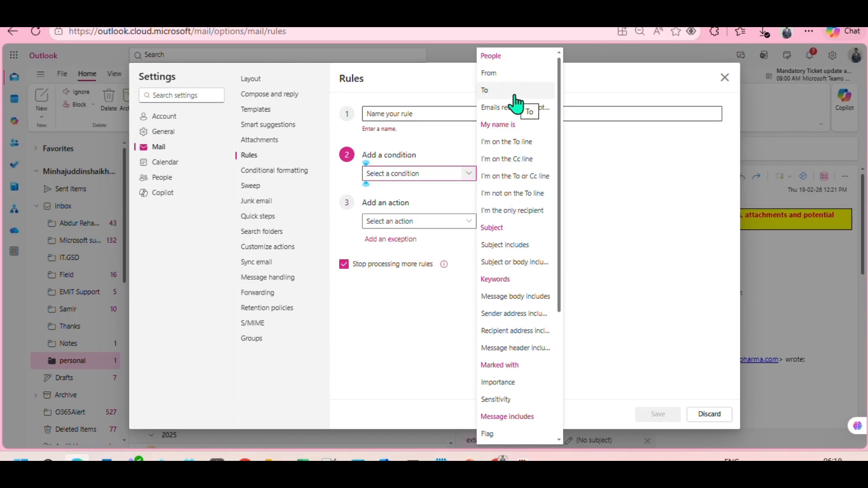
click(608, 253)
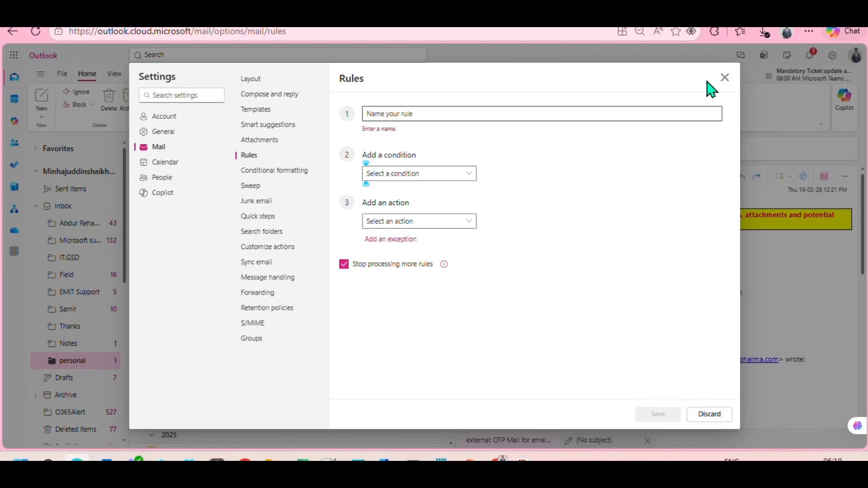
click(724, 78)
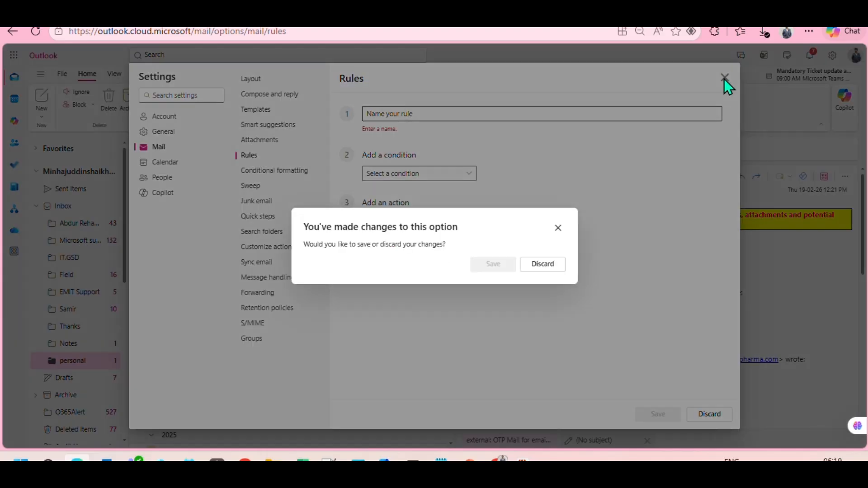
click(542, 265)
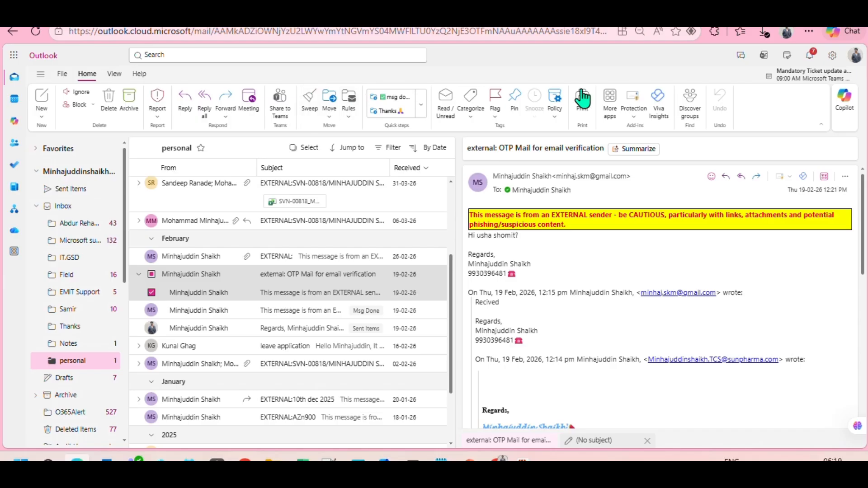
- Turn on 'Sort messages into Focused and Other' in the Layout view settings and save
click(115, 74)
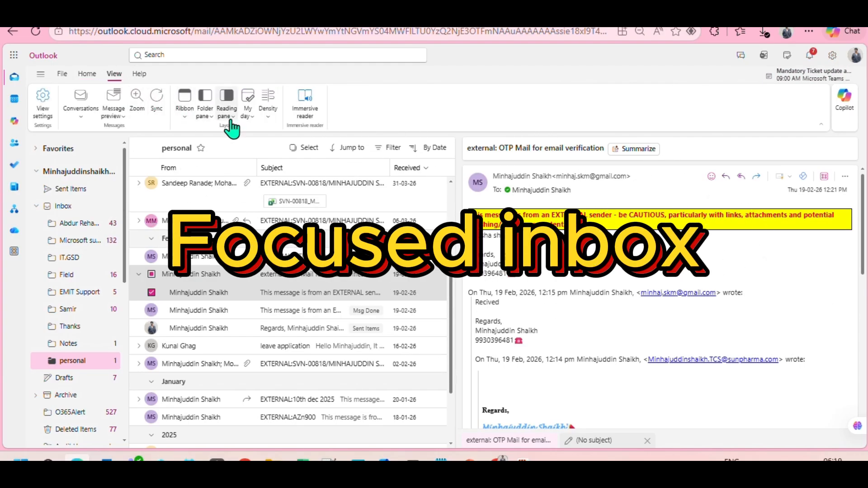
click(42, 95)
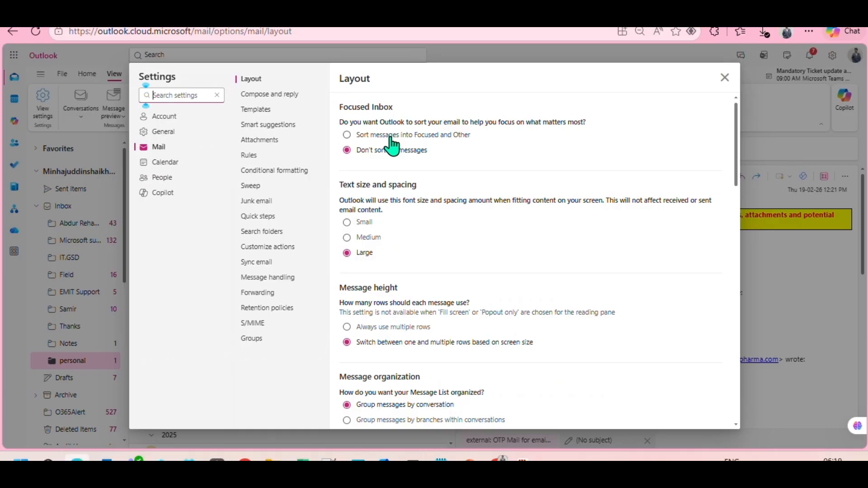
click(390, 136)
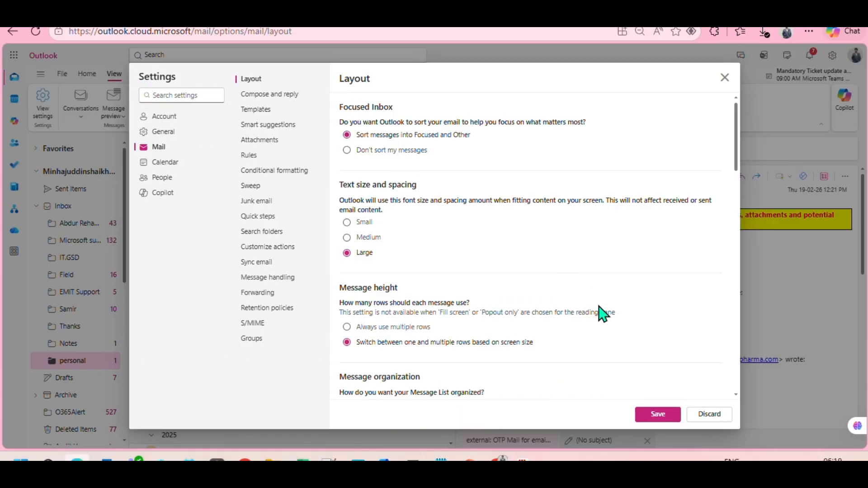
click(658, 418)
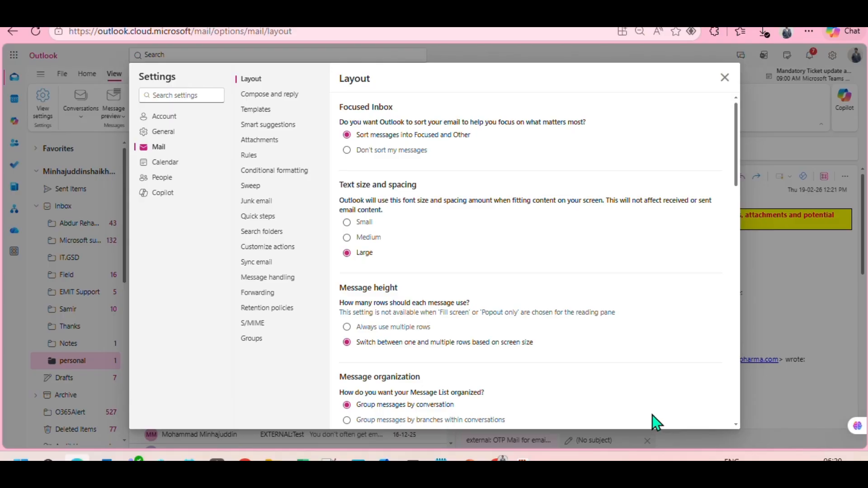
click(724, 77)
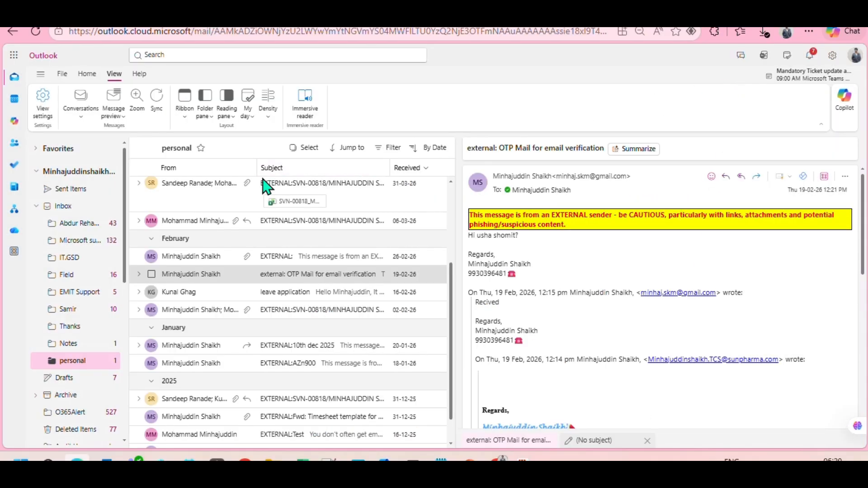
- Open the Inbox and switch between the Focused and Other tabs, ending on Other
scroll(235, 185, up, 3)
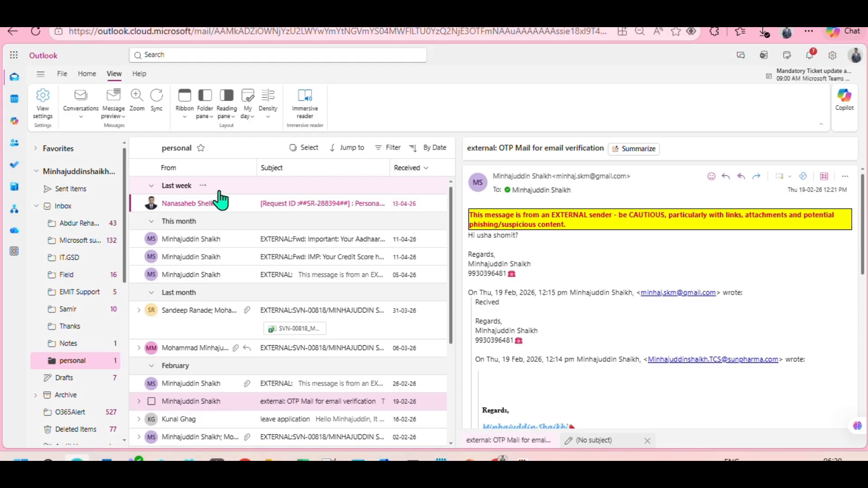
click(78, 208)
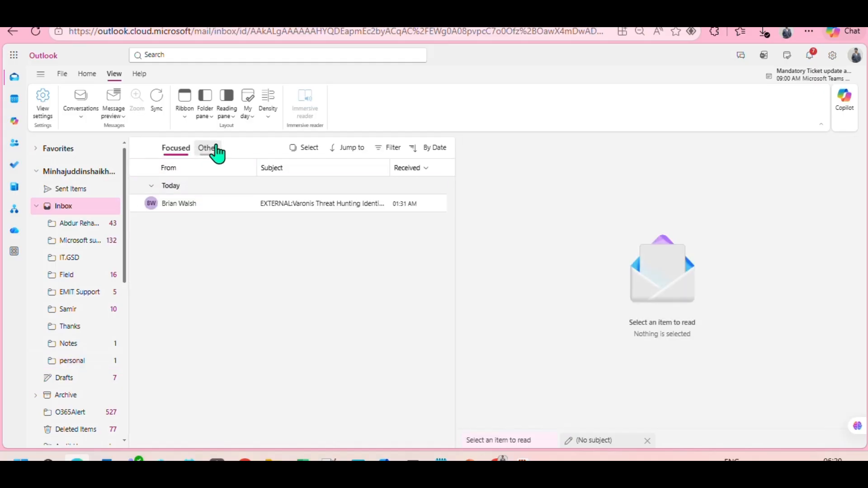
click(215, 149)
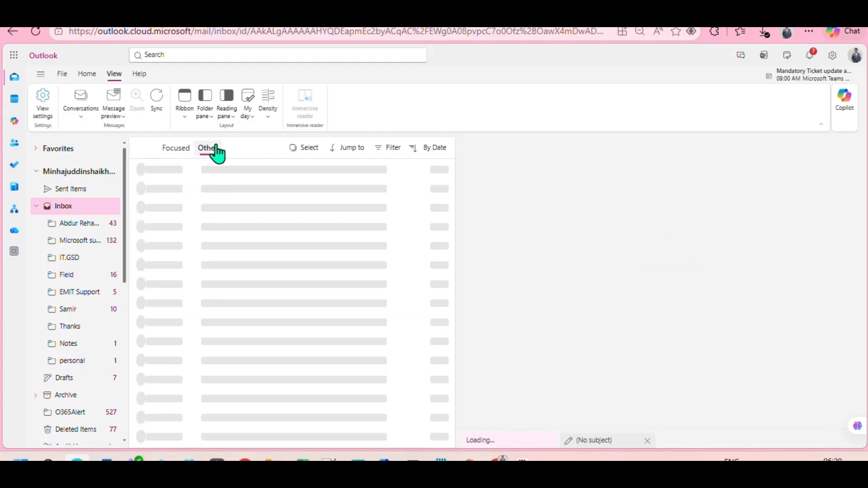
click(181, 152)
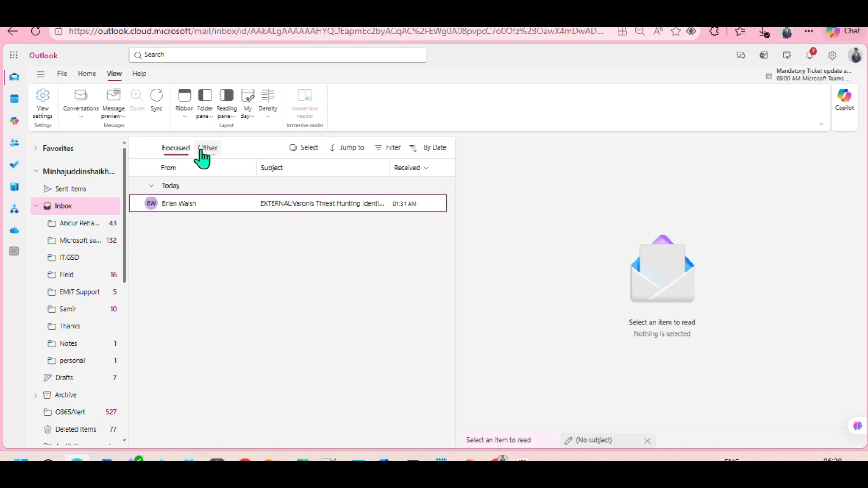
click(202, 151)
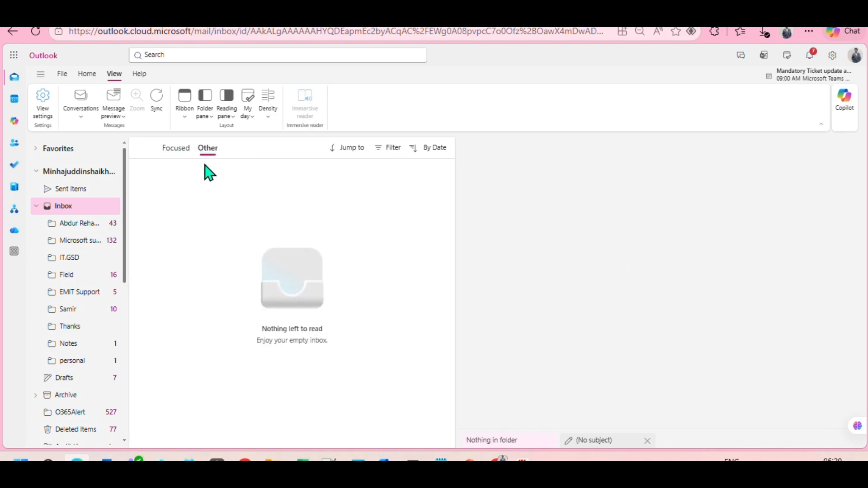